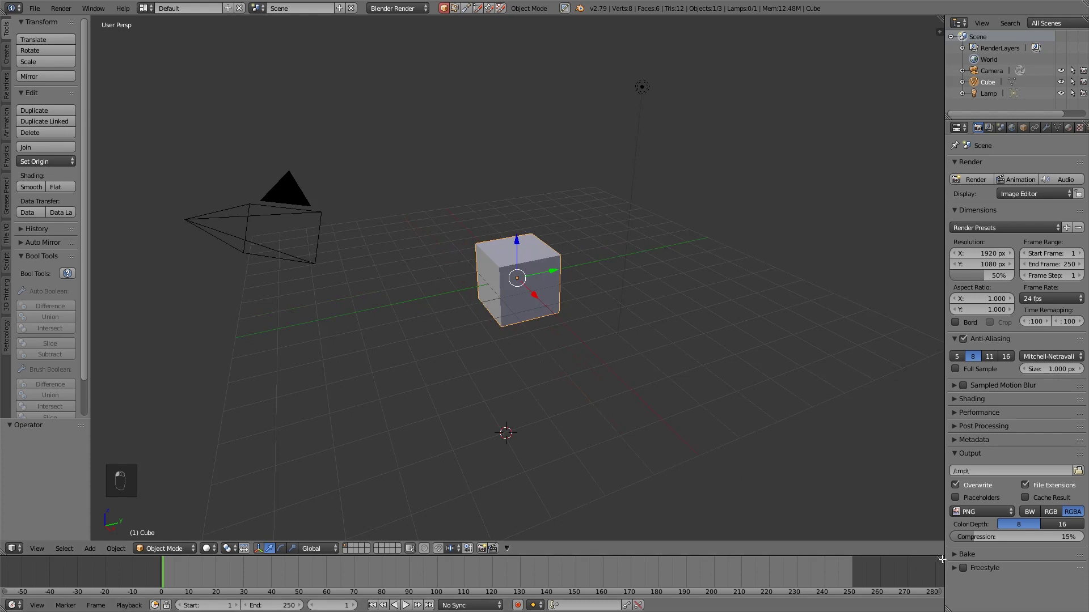
Merge the timeline into the 3D View and delete the default cube
mouse_move(942, 559)
left_mouse_down()
mouse_move(935, 473)
mouse_move(922, 568)
left_mouse_up()
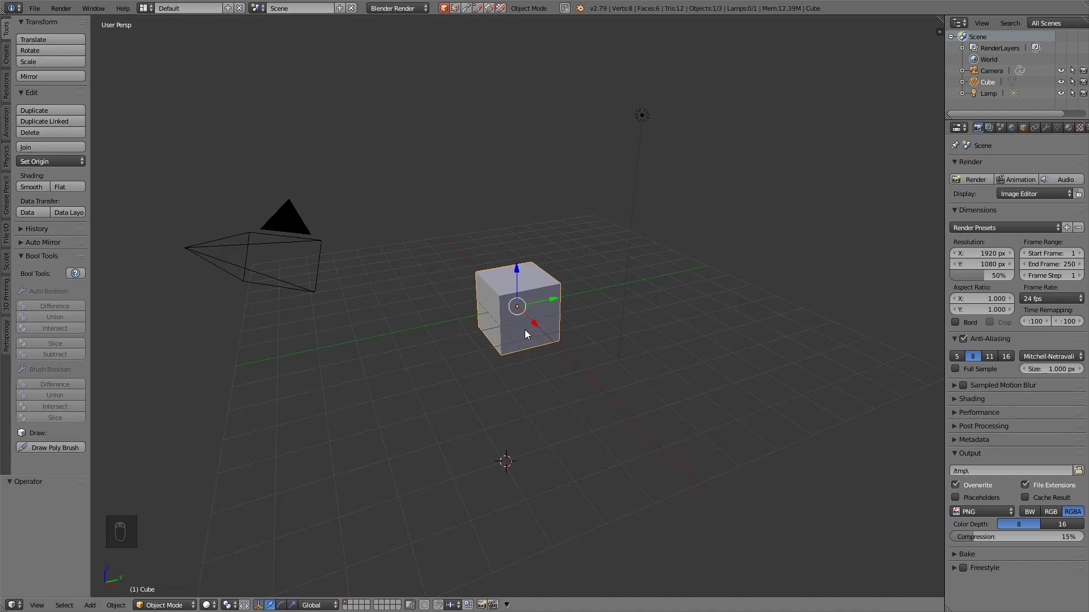
key("Delete")
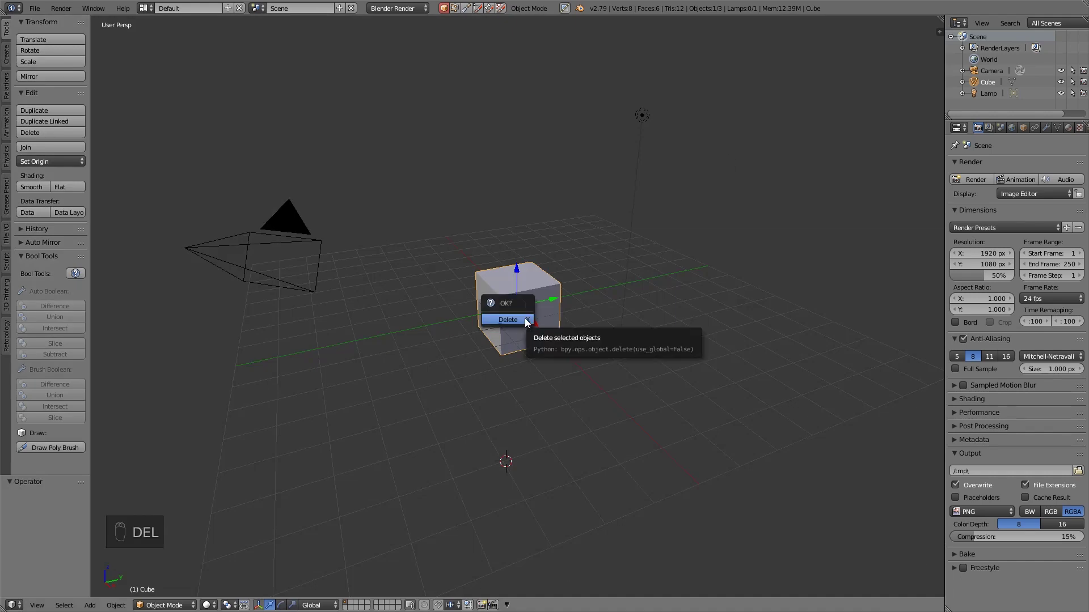
left_click(526, 322)
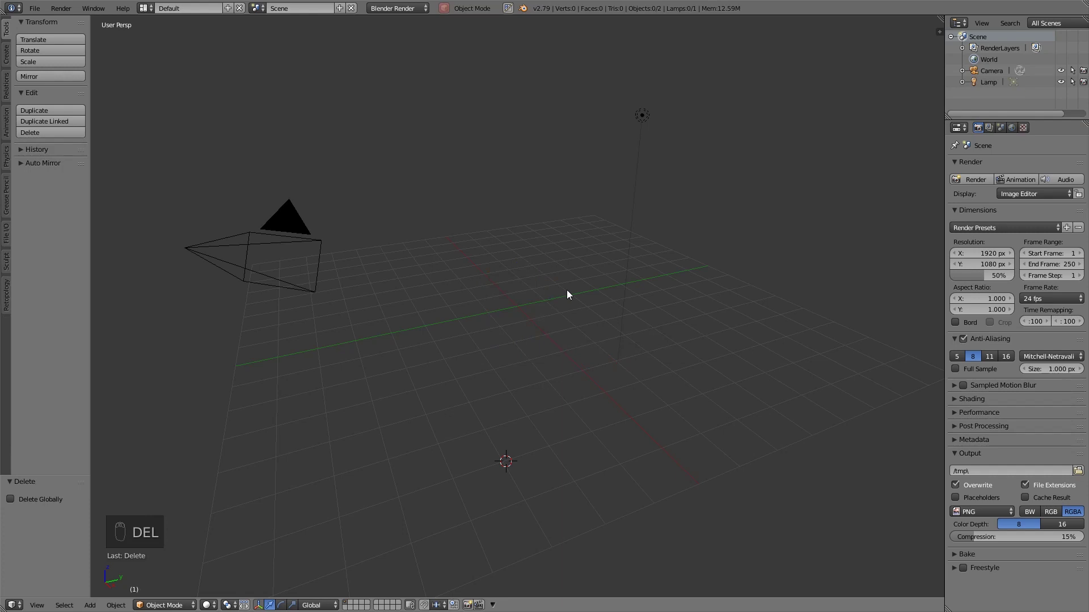
Add a UV sphere with 32 segments and 16 rings
key("shift+a")
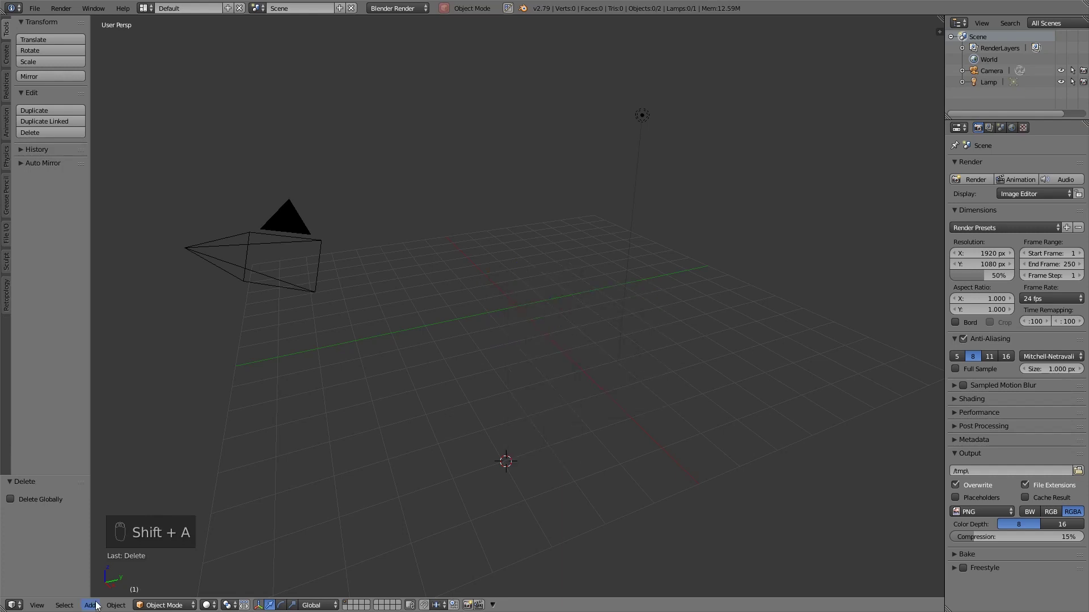
left_click(91, 606)
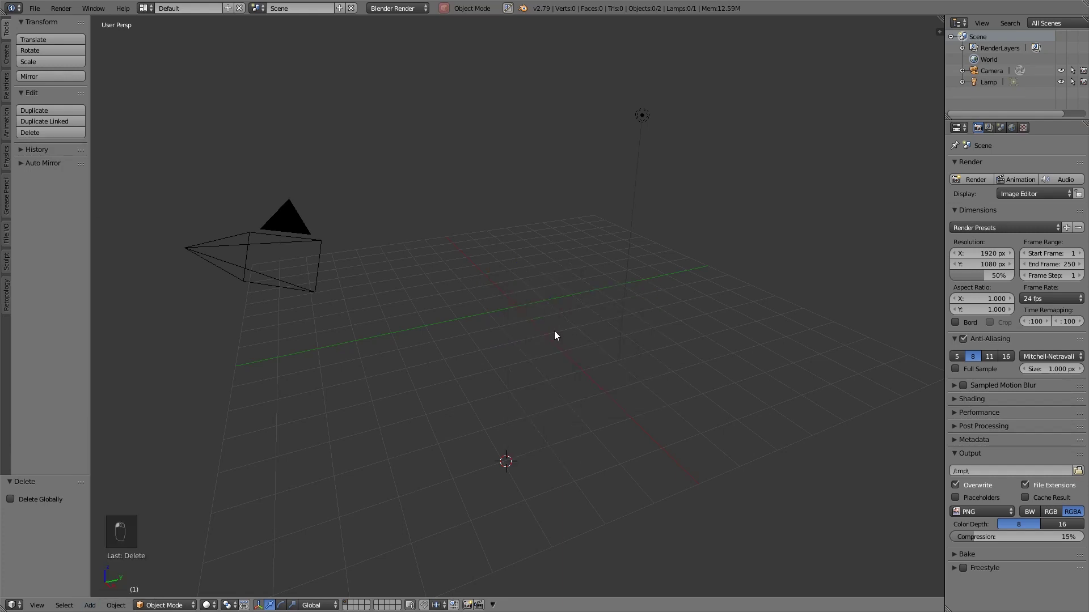
key("shift+a")
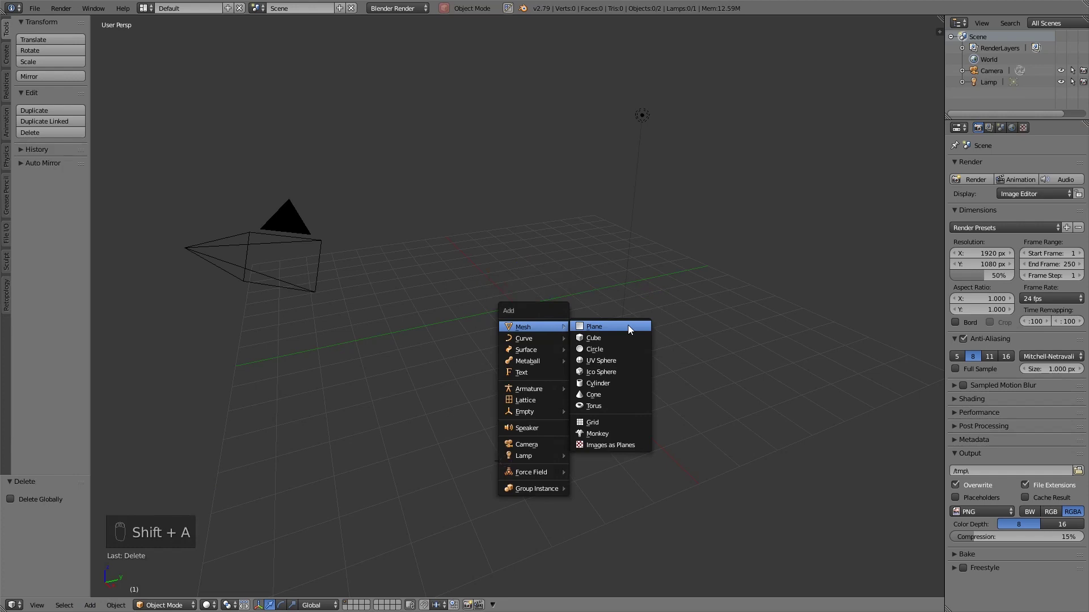
left_click(620, 361)
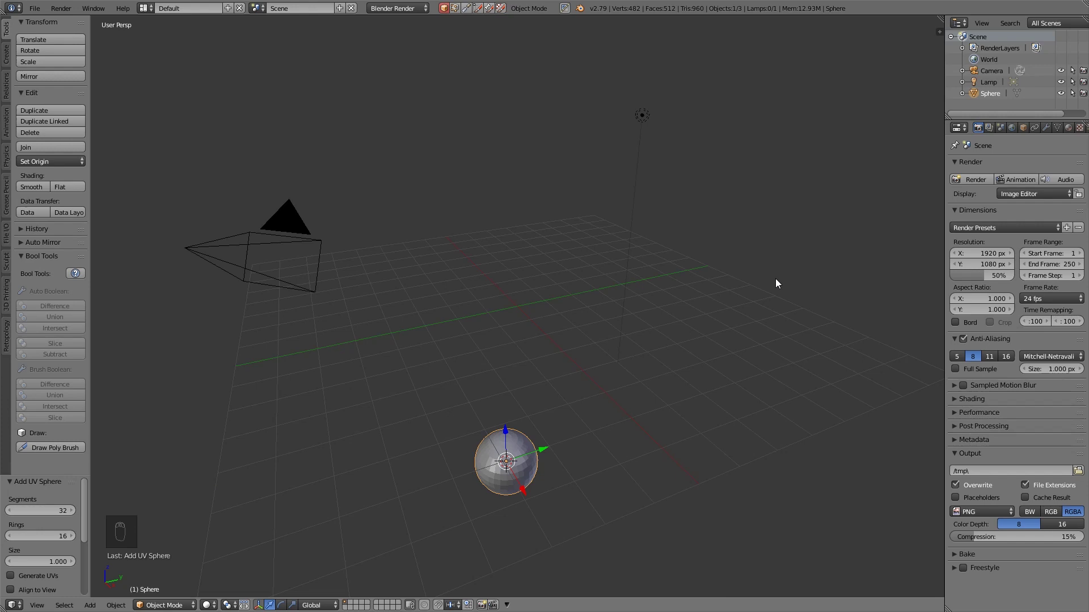
Set the sphere's location to 0, 0, 0 in the sidebar, then zoom in and toggle Edit Mode
key("n")
left_click_drag(938, 194, 886, 73)
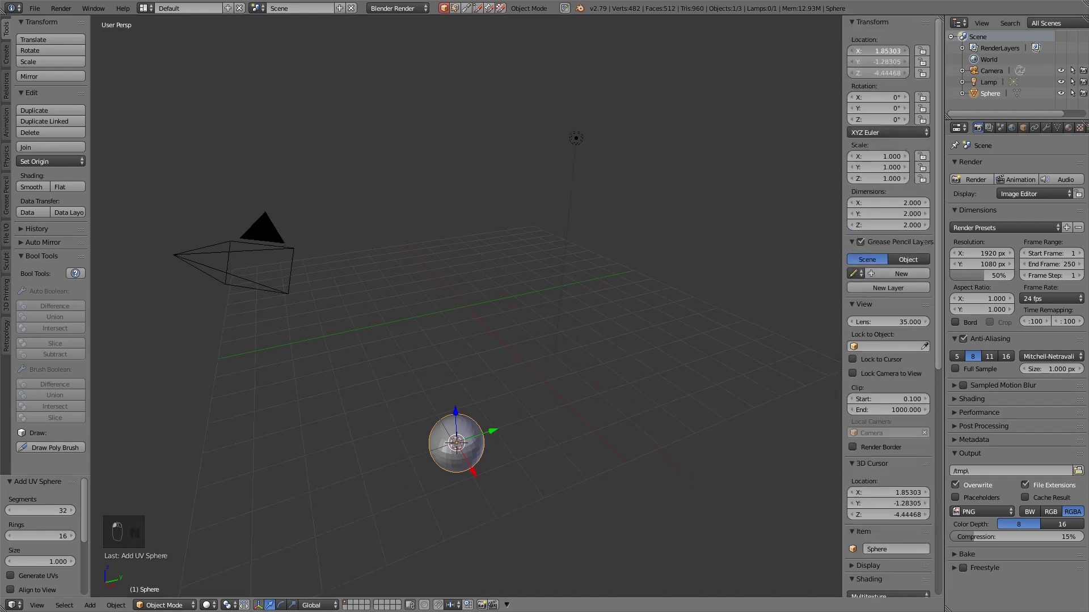
type("0")
key("Return")
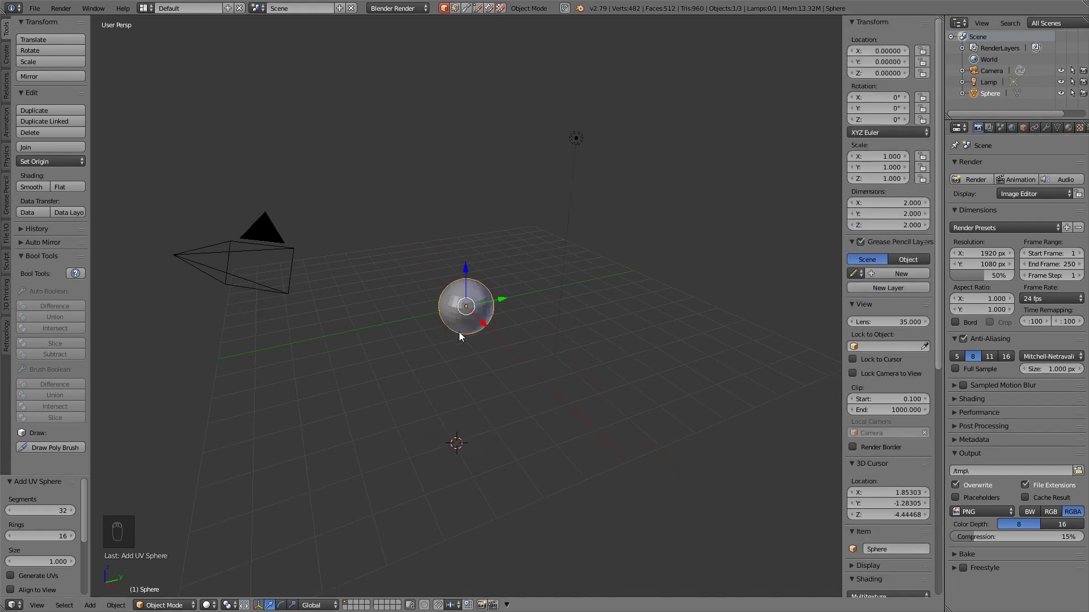
scroll(466, 313, "up", 5)
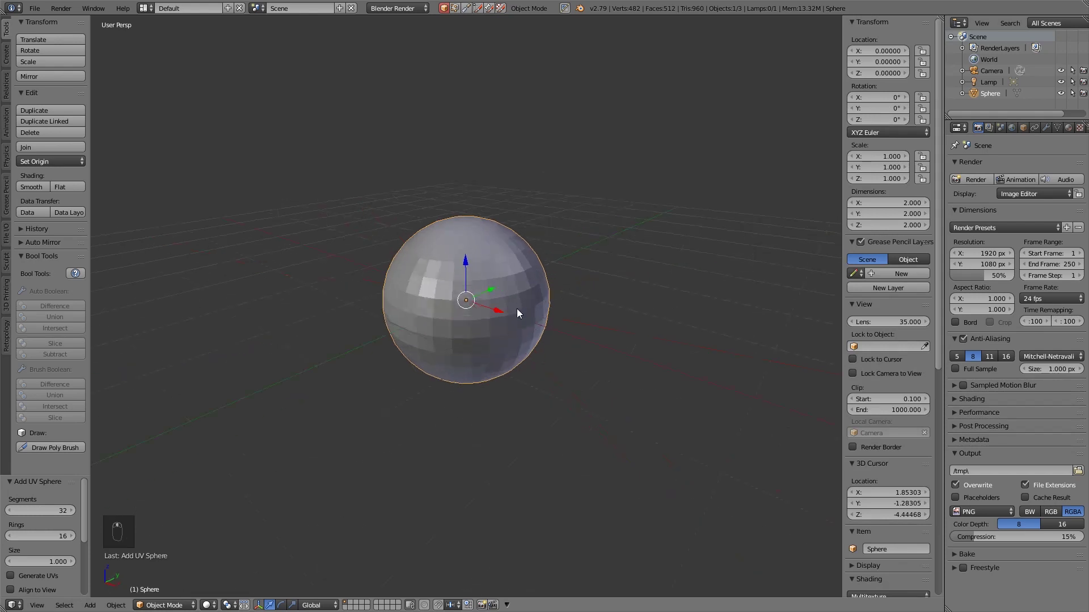
scroll(516, 307, "up", 2)
scroll(515, 308, "up", 2)
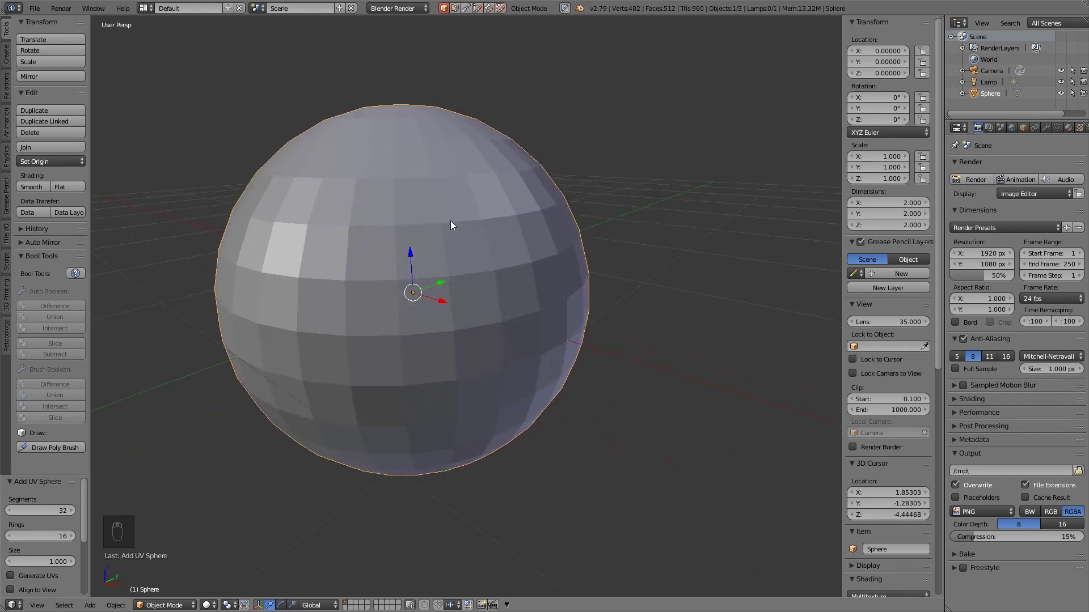
key("Tab")
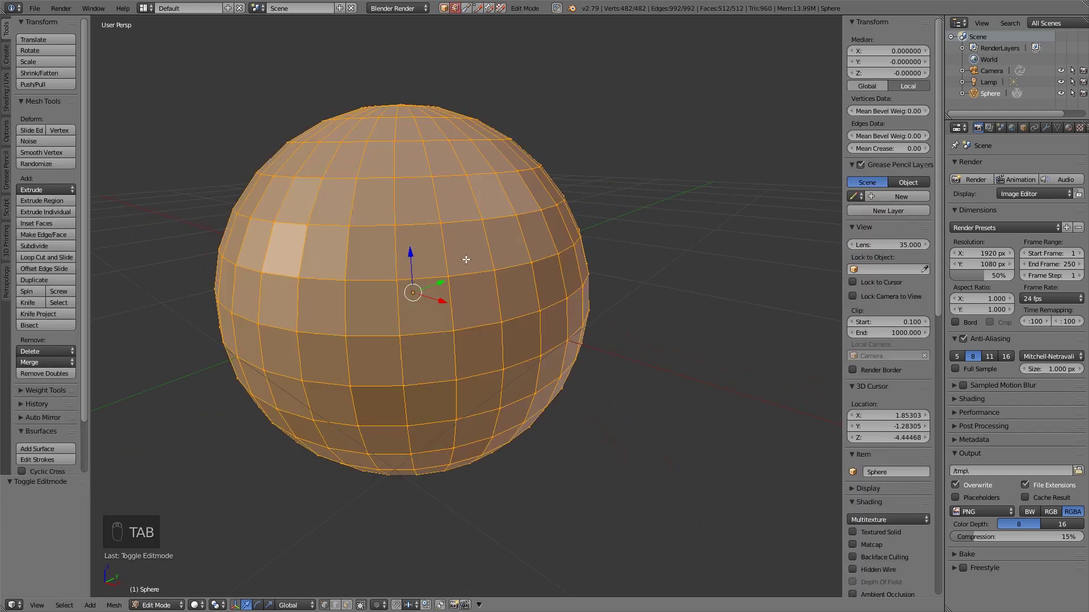
key("Tab")
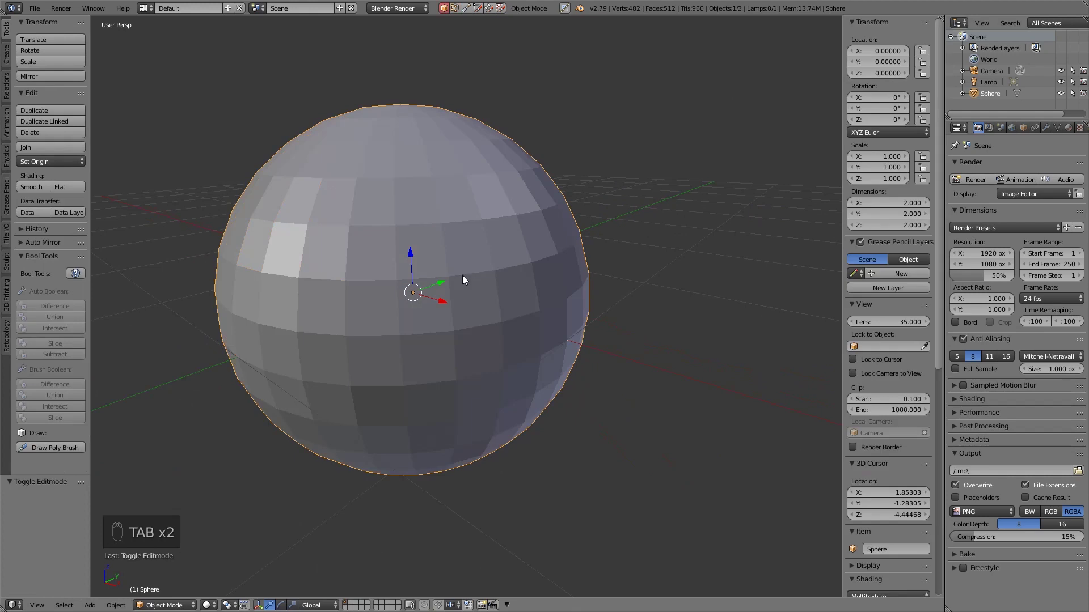
Compare Smooth and Flat shading on the sphere, ending with Smooth shading
left_click(42, 183)
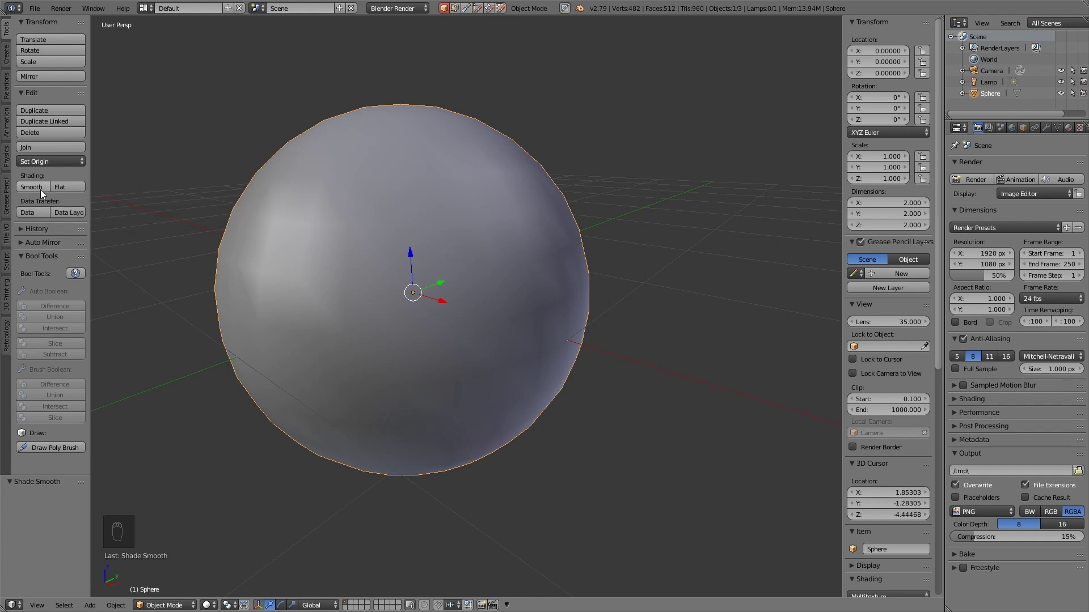
left_click(71, 187)
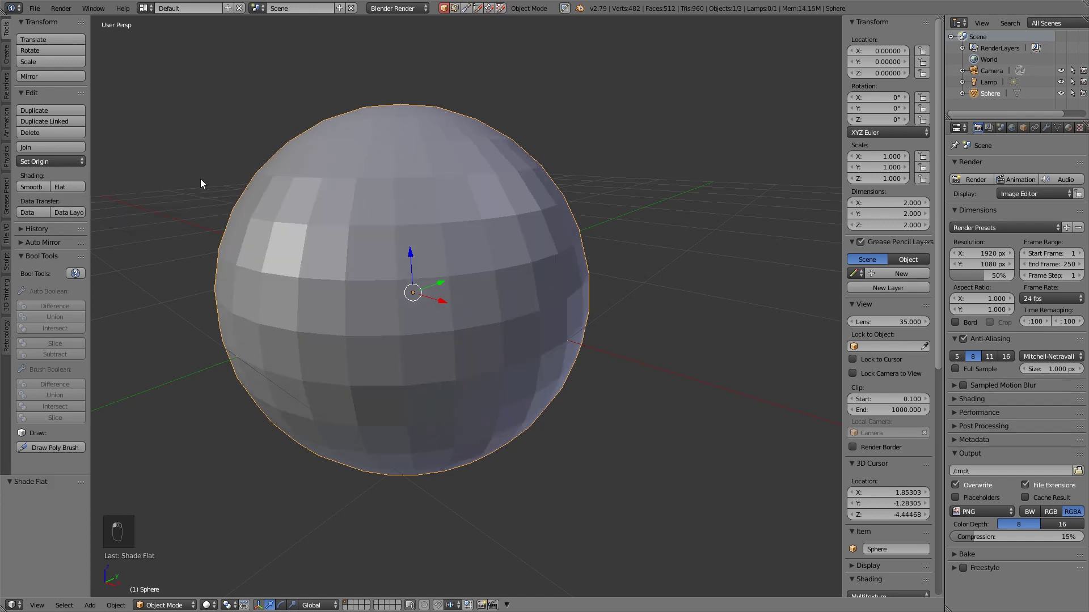
key("Tab")
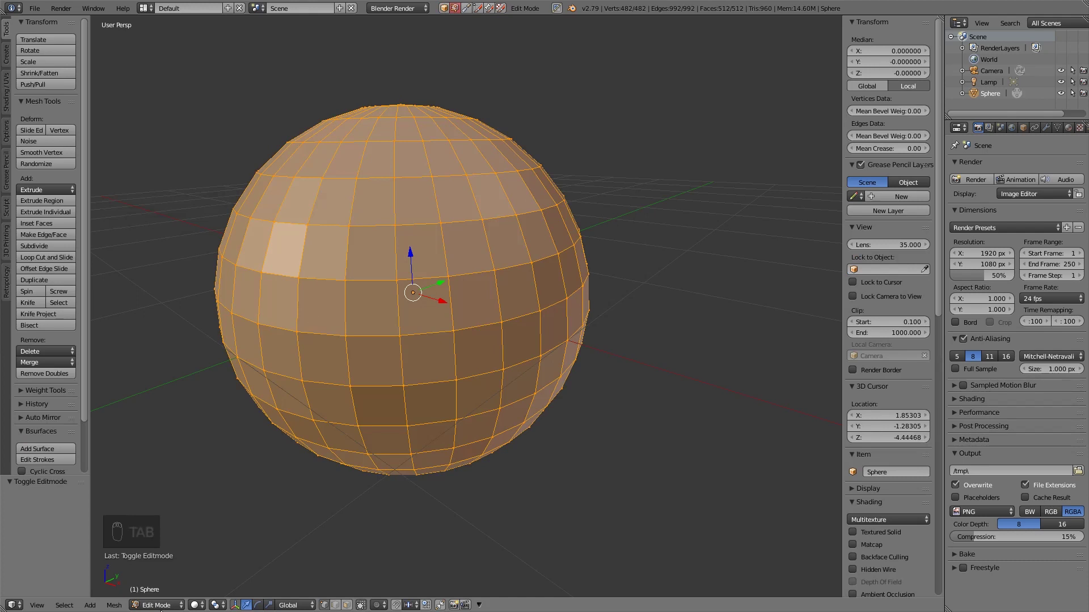
key("Tab")
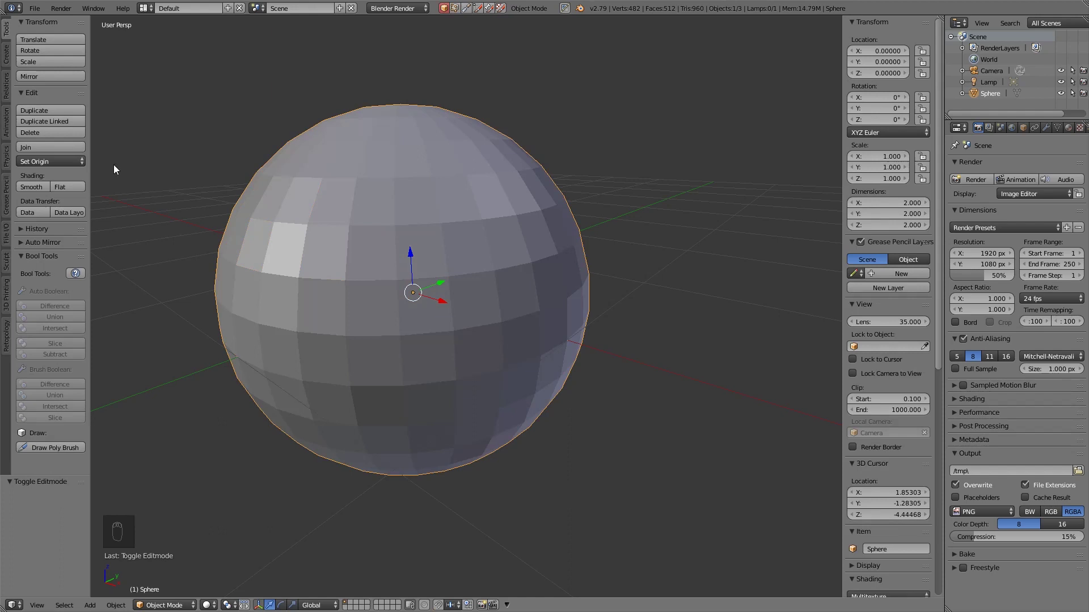
left_click(45, 186)
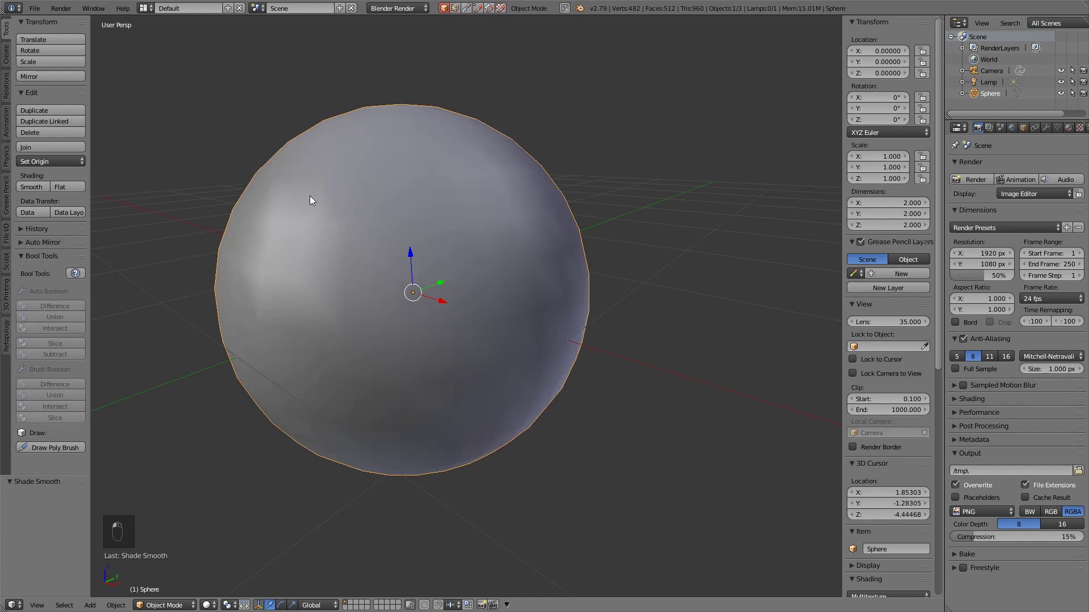
Undo the last change and delete the sphere
key("ctrl+z")
scroll(462, 292, "down", 1)
key("Delete")
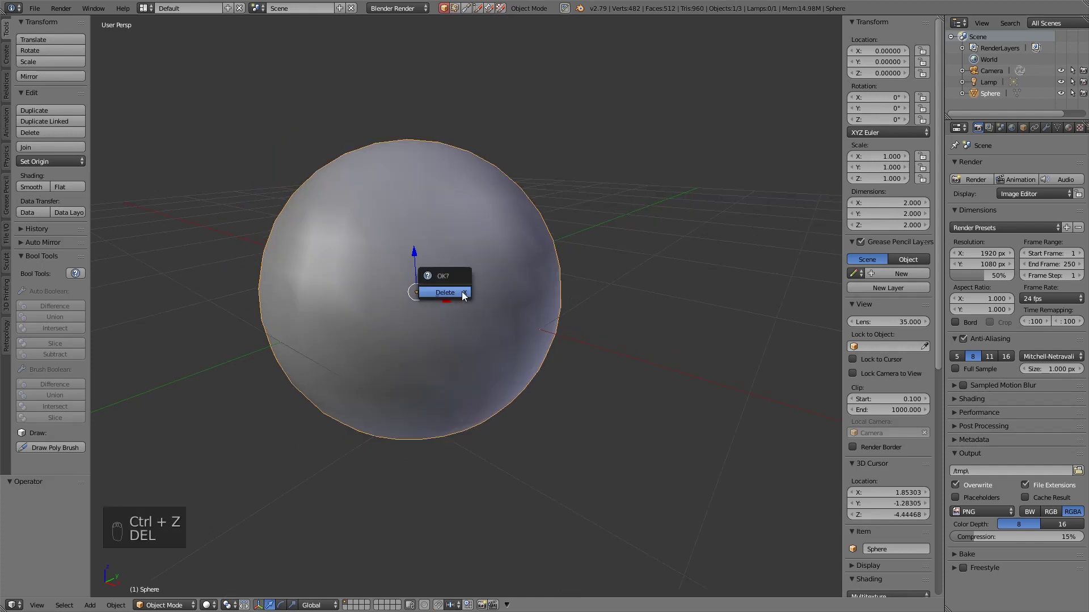
left_click(445, 292)
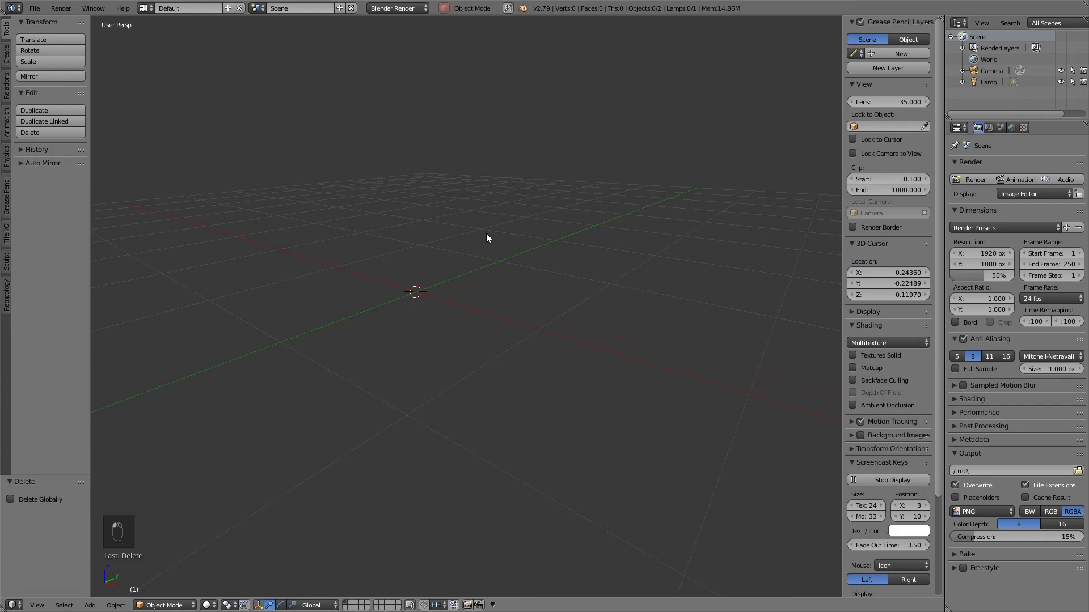
Add a cube with radius 1.000 at the 3D cursor and zoom out
key("shift+a")
mouse_move(486, 233)
left_click(508, 246)
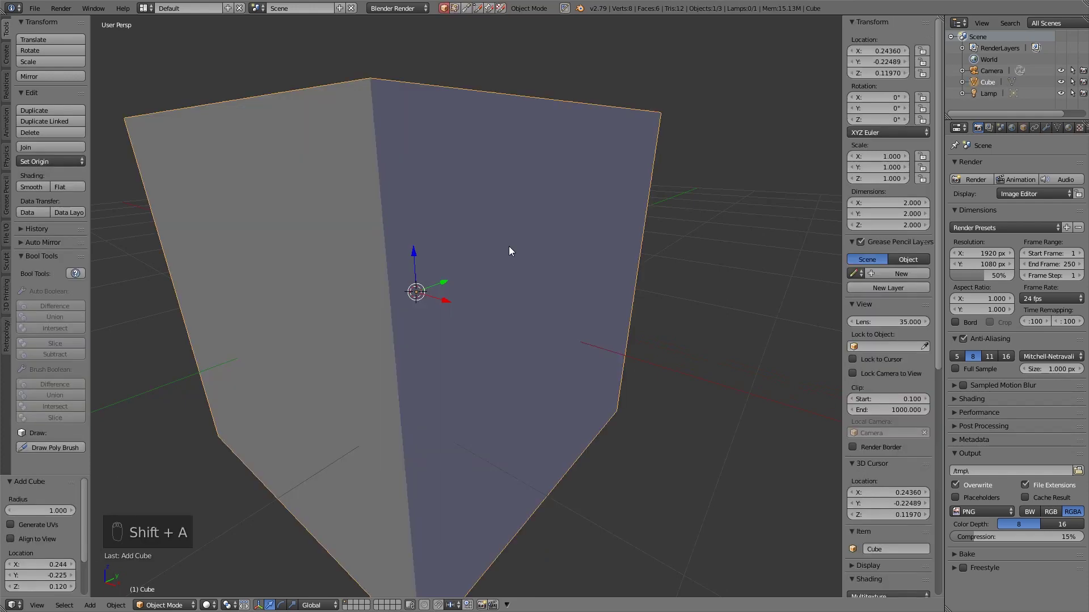
scroll(577, 271, "down", 4)
scroll(635, 258, "down", 1)
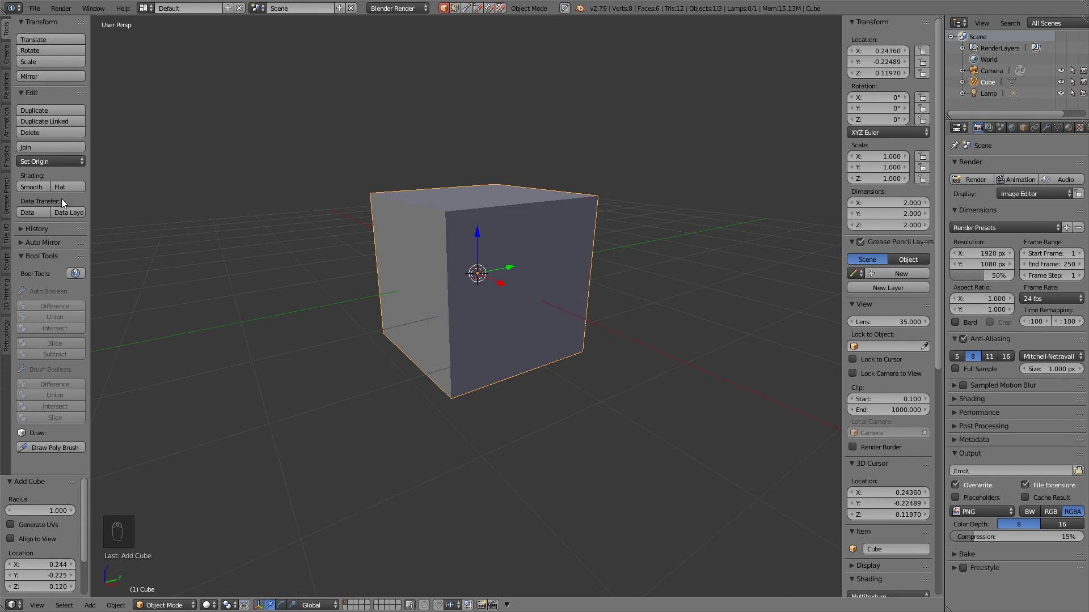
Smooth-shade the cube, orbit to inspect its blurred edges, then delete it
left_click(31, 188)
mouse_move(494, 282)
middle_mouse_down()
mouse_move(519, 270)
mouse_move(593, 281)
mouse_move(634, 268)
mouse_move(590, 258)
mouse_move(502, 277)
mouse_move(452, 256)
mouse_move(383, 282)
mouse_move(522, 258)
mouse_move(539, 274)
middle_mouse_up()
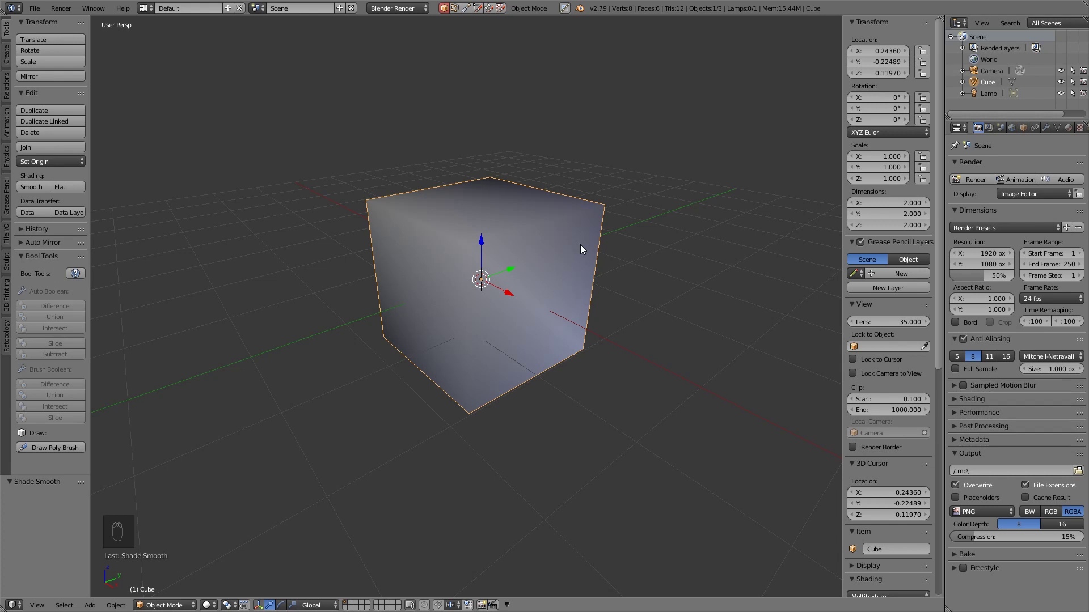
key("Delete")
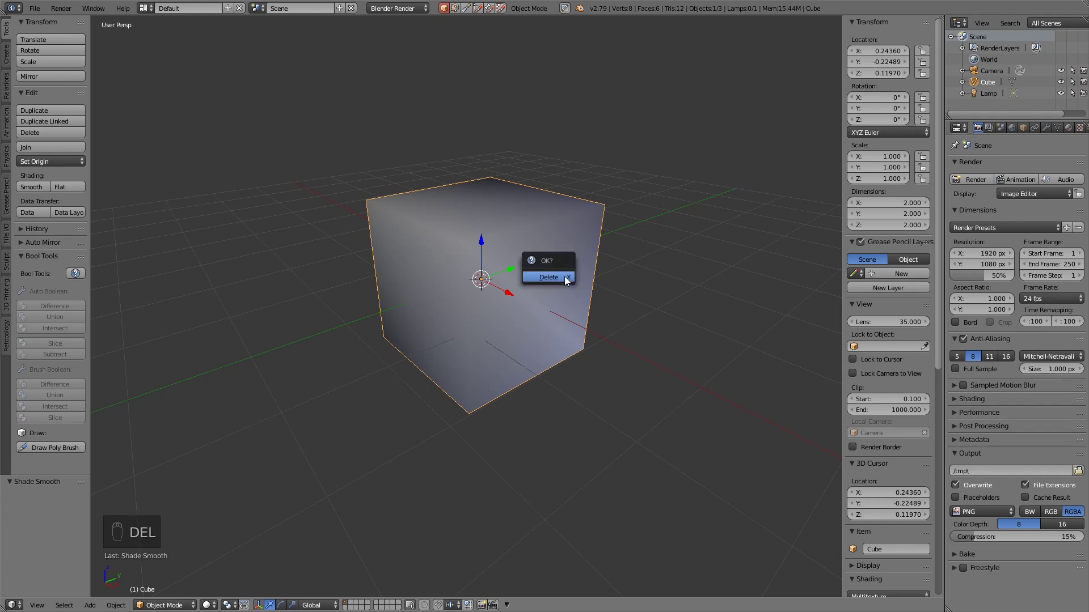
left_click(563, 277)
Add a 32-vertex cylinder (radius 1.000, depth 2.000) at the 3D cursor and zoom in
key("shift+a")
mouse_move(522, 268)
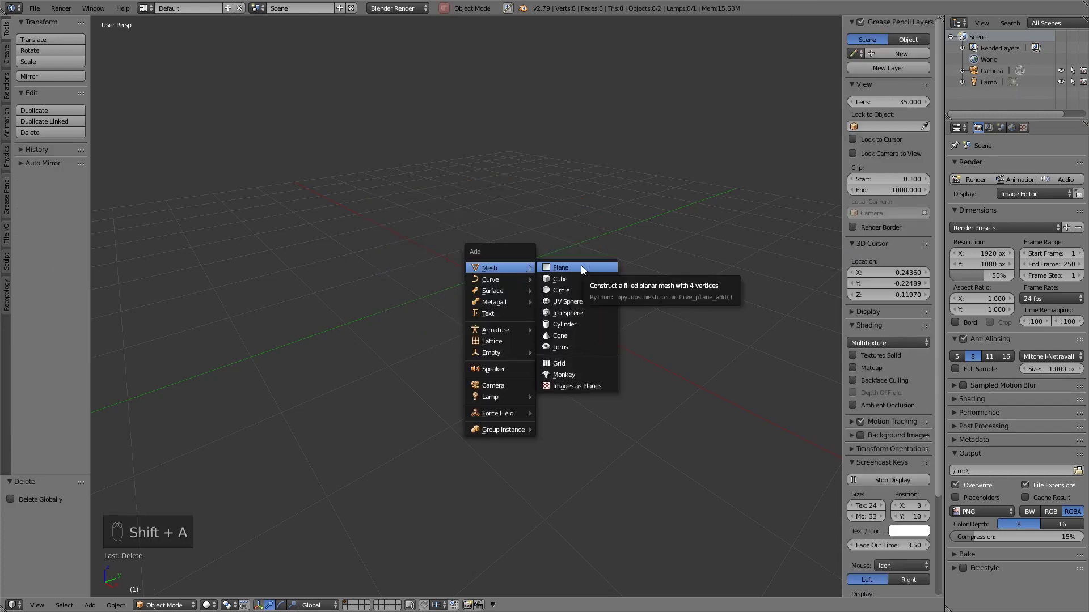
left_click(565, 324)
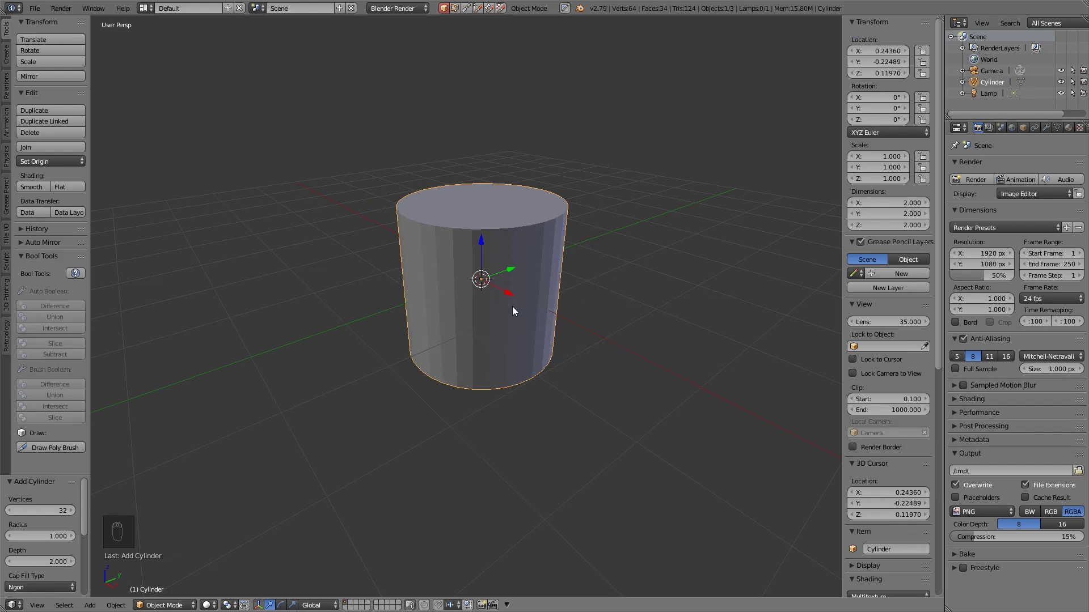
scroll(511, 308, "up", 1)
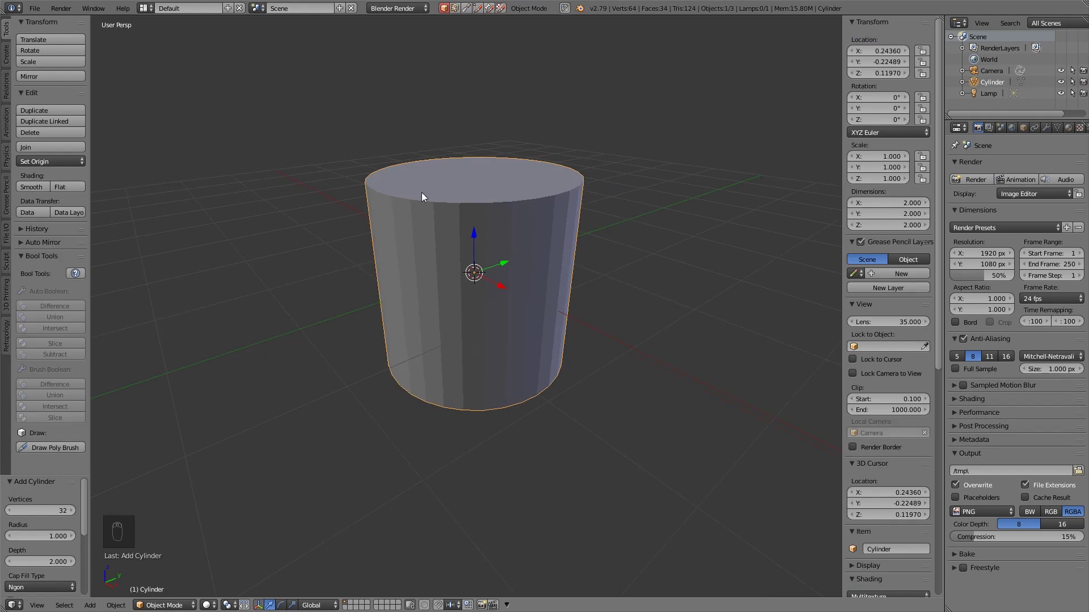
Apply Smooth shading to the cylinder and orbit to inspect its blurry surface
left_click(26, 187)
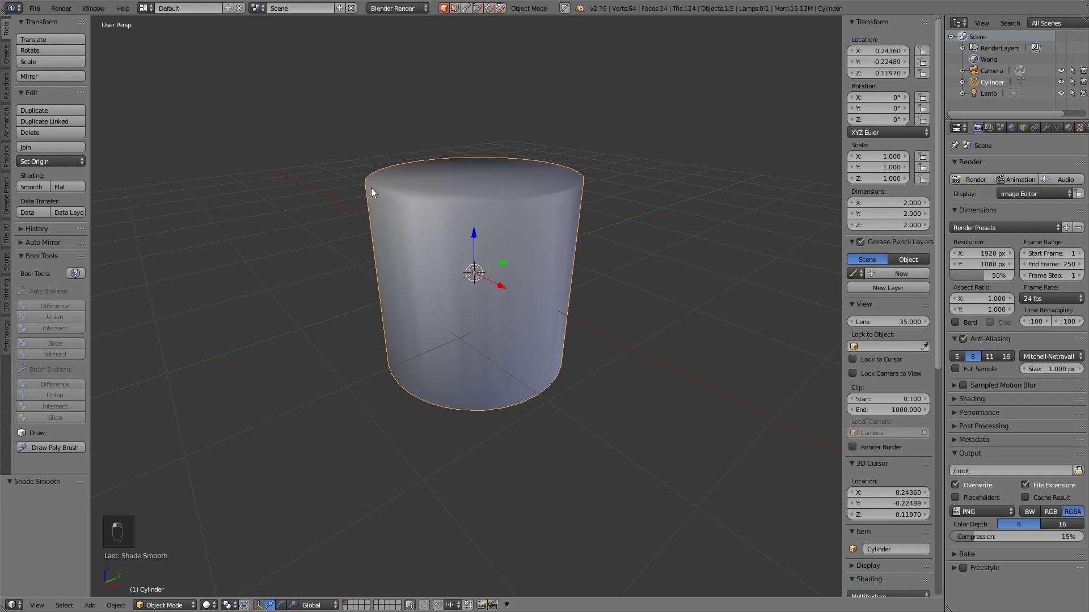
mouse_move(371, 188)
middle_mouse_down()
mouse_move(381, 214)
mouse_move(469, 201)
mouse_move(452, 151)
mouse_move(386, 185)
mouse_move(386, 199)
middle_mouse_up()
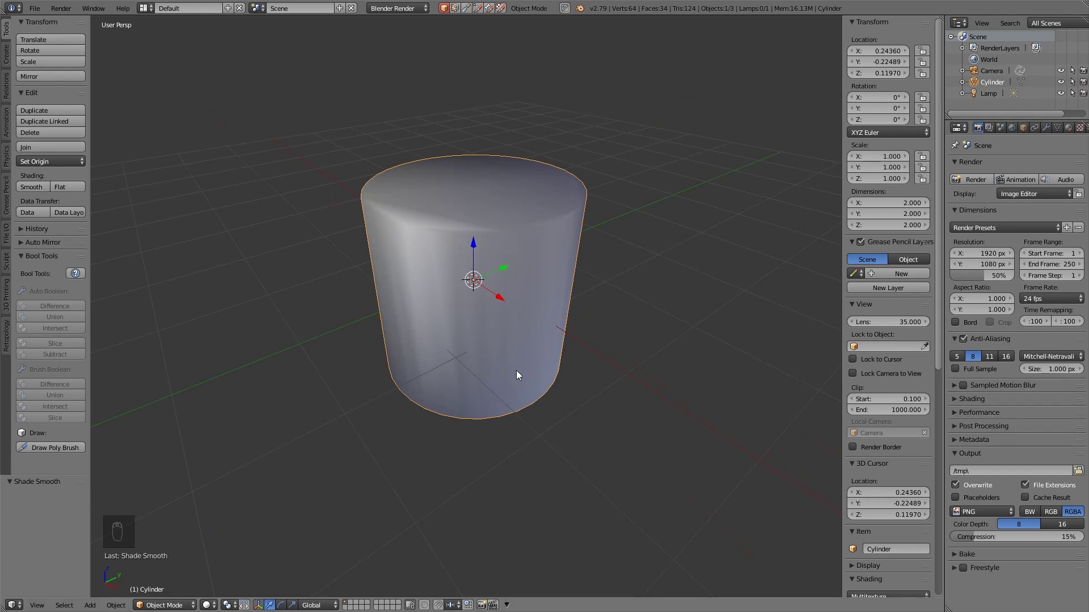
Enable Auto Smooth at 30° in the cylinder's Object Data normals, orbiting to check the rims
left_click(1059, 128)
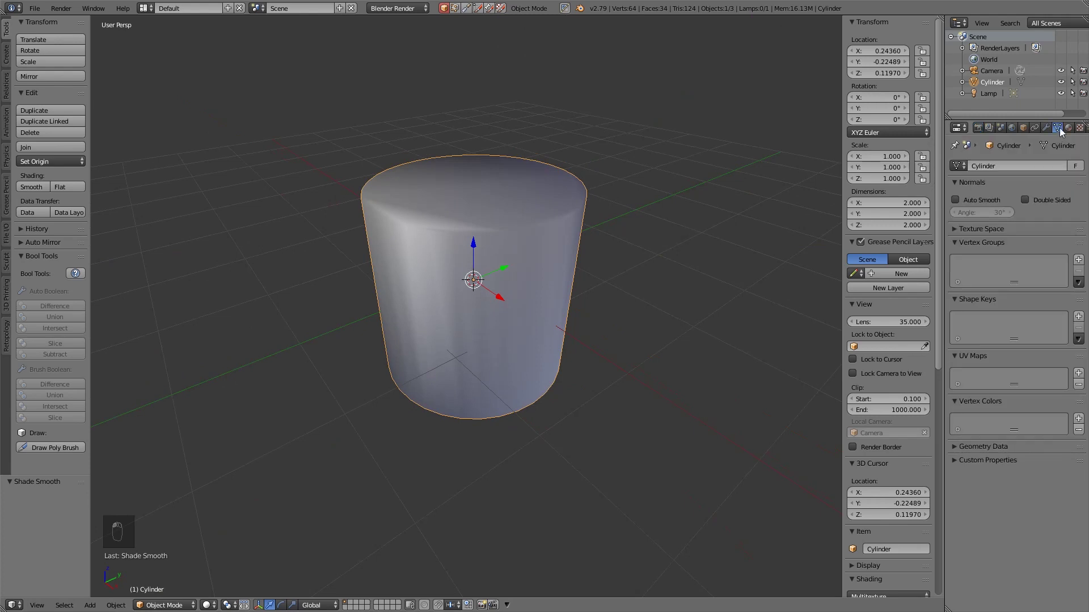
left_click(958, 198)
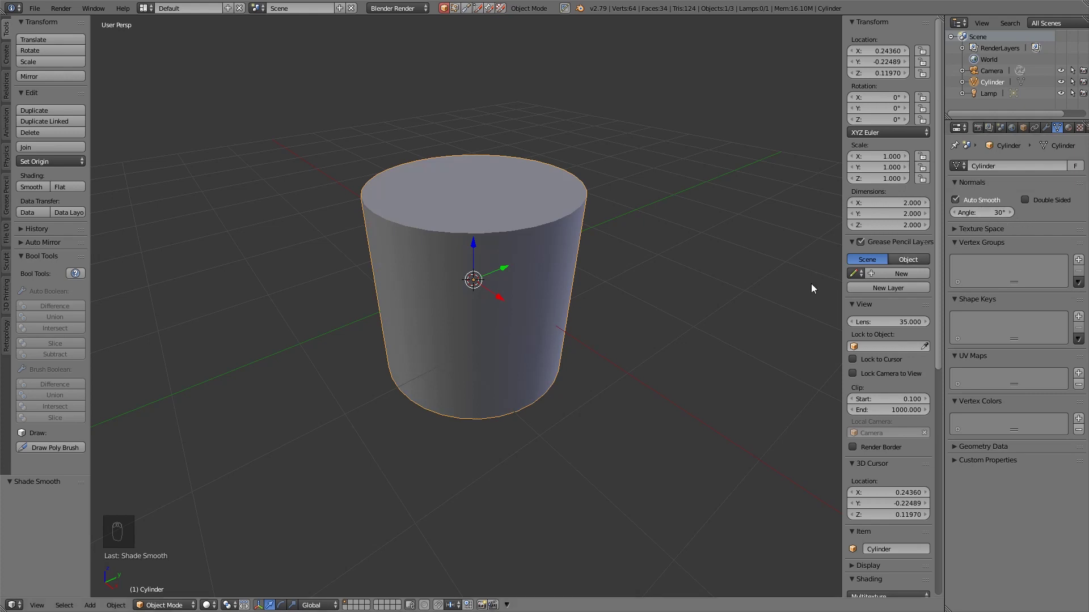
mouse_move(556, 326)
middle_mouse_down()
mouse_move(579, 301)
mouse_move(563, 323)
middle_mouse_up()
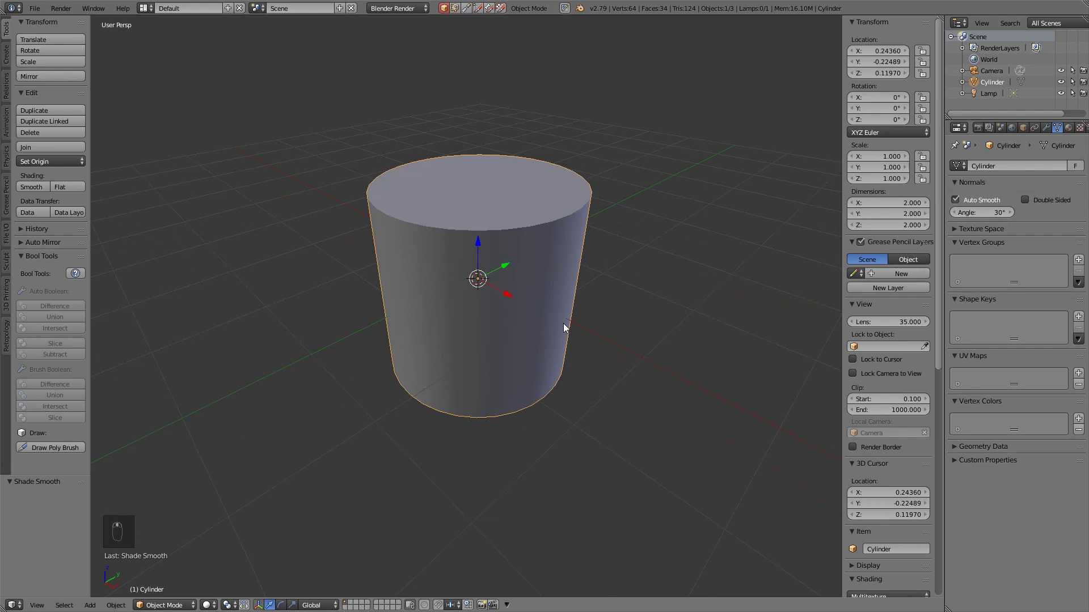
middle_click_drag(595, 265, 522, 348)
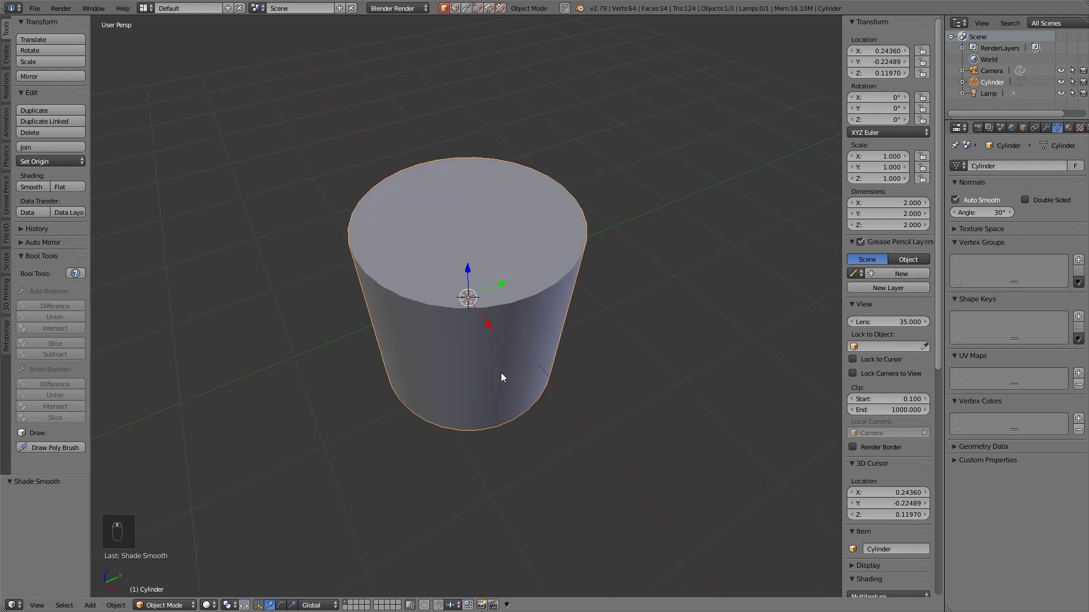
key("Tab")
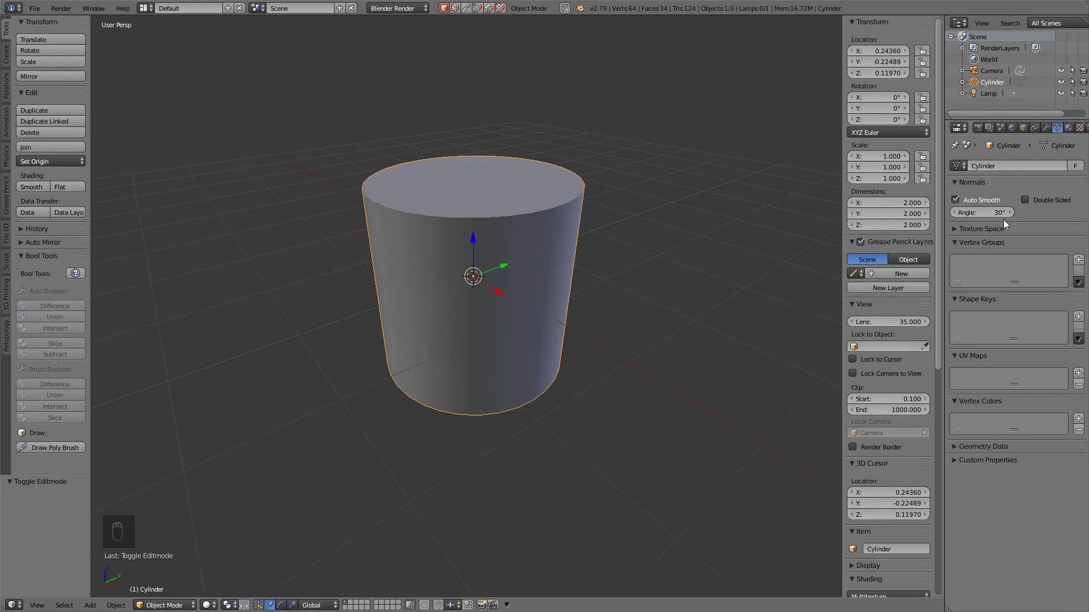
Try Auto Smooth angles of 90° and 89.9°, then raise the angle to 180°
left_click(992, 213)
type("90")
key("Return")
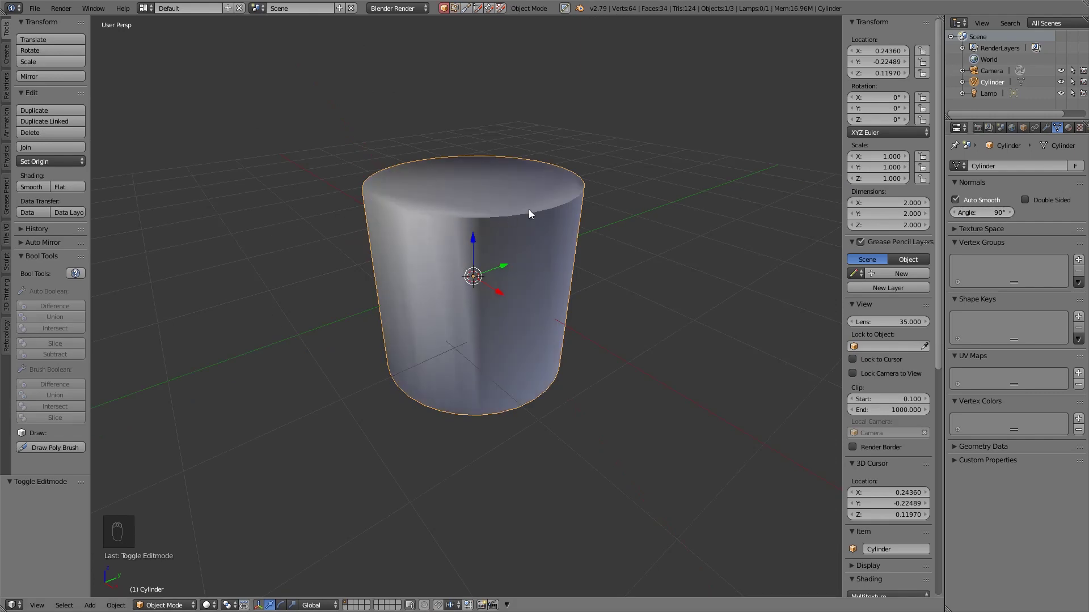
middle_click_drag(529, 210, 577, 185)
left_click(954, 213)
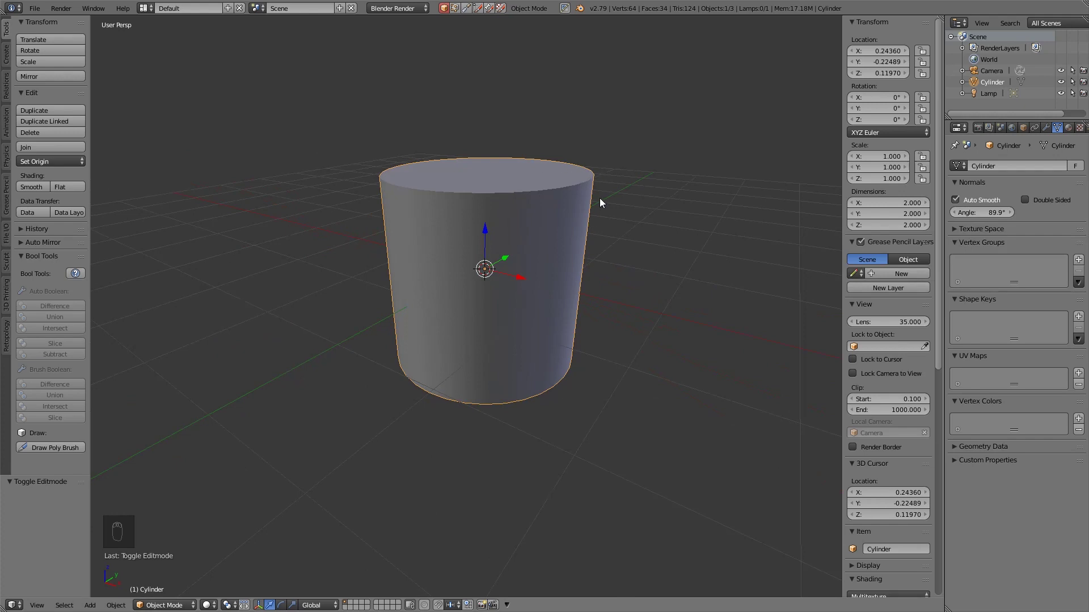
middle_click_drag(600, 202, 633, 242)
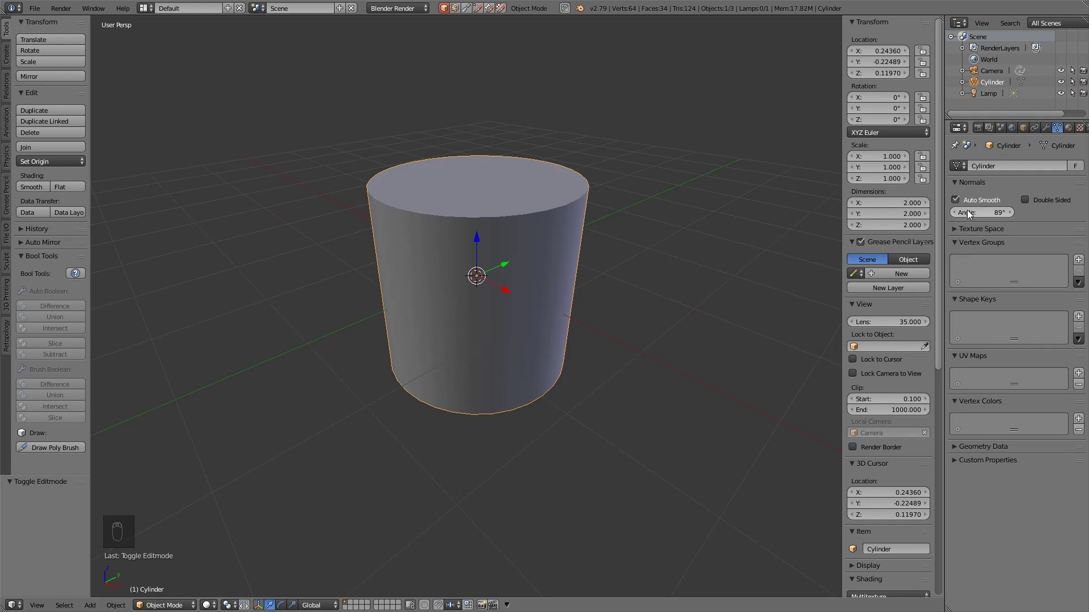
left_click_drag(968, 211, 998, 211)
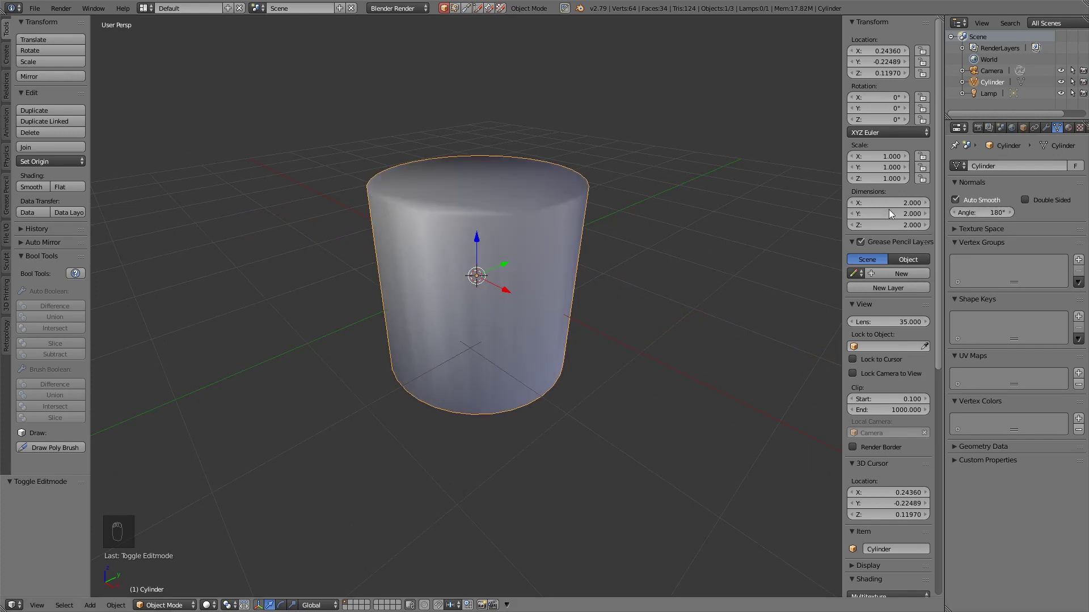
Select the cylinder's top edge loop in Edit Mode and mark it sharp via Mesh > Edges
key("Tab")
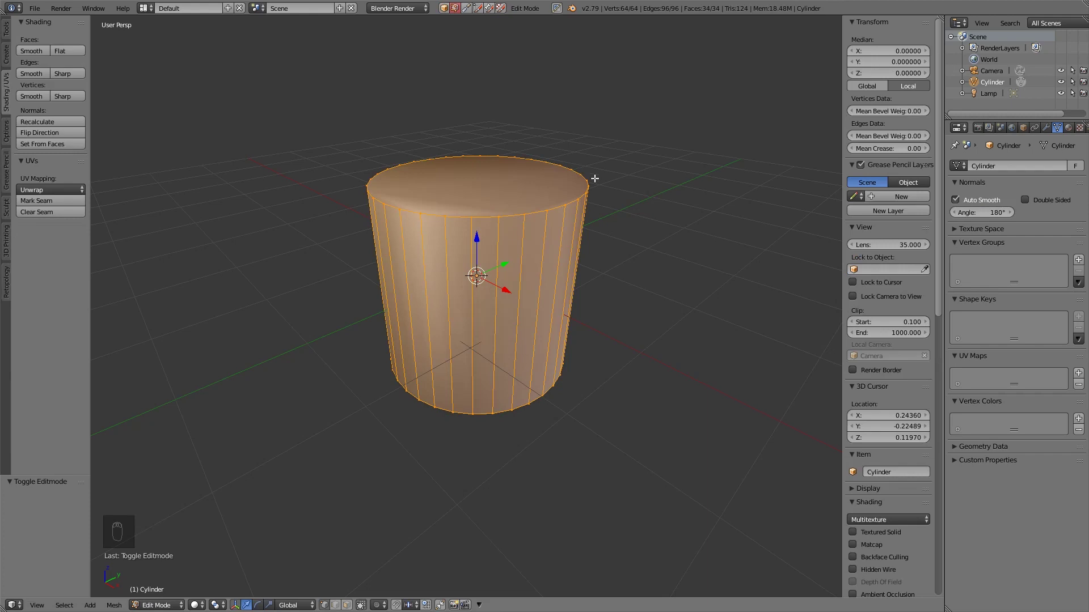
right_click(509, 217, "alt")
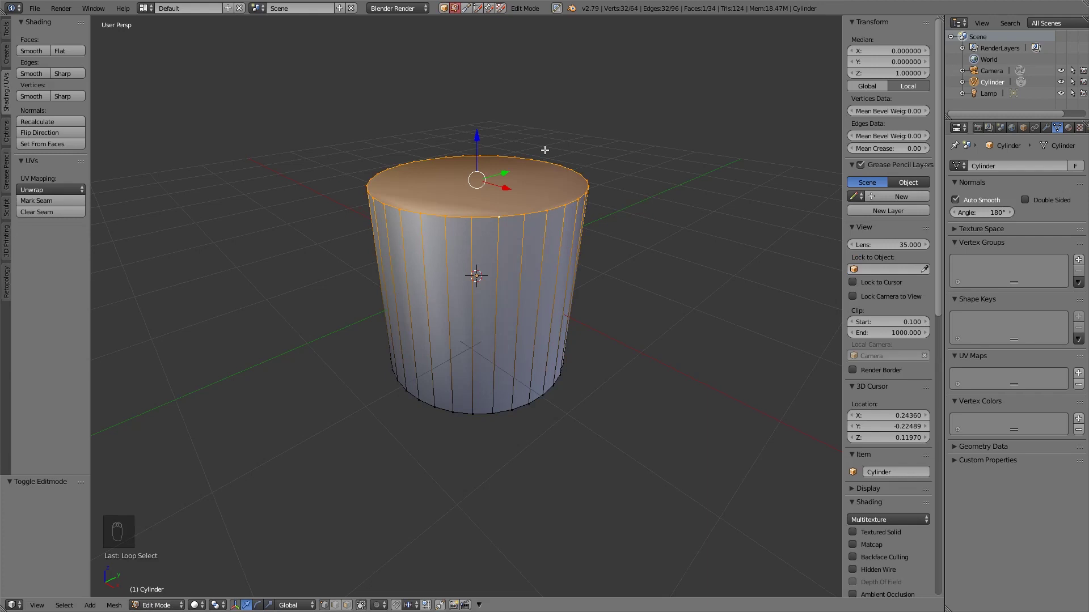
left_click(114, 605)
mouse_move(143, 450)
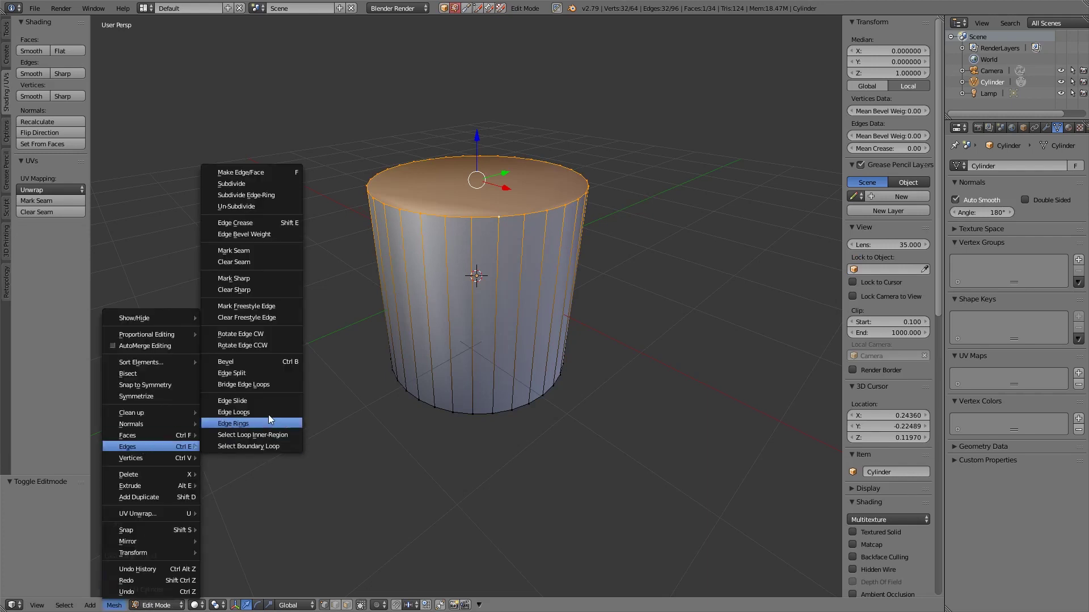
left_click(255, 277)
middle_click_drag(491, 279, 519, 214)
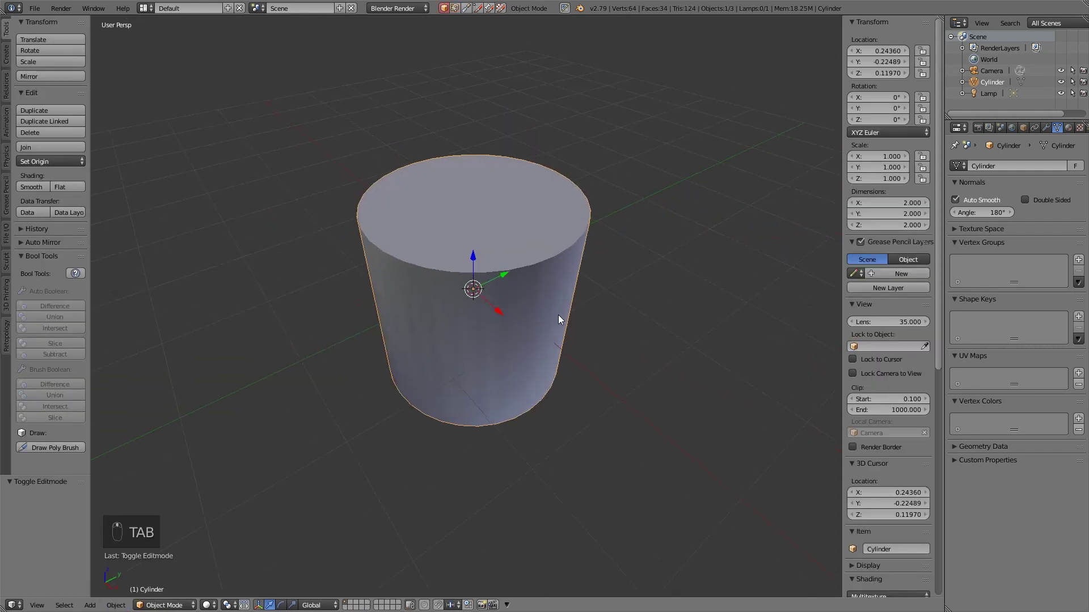
Select the cylinder's bottom rim edge loop from below and mark it sharp
middle_click_drag(558, 314, 567, 214)
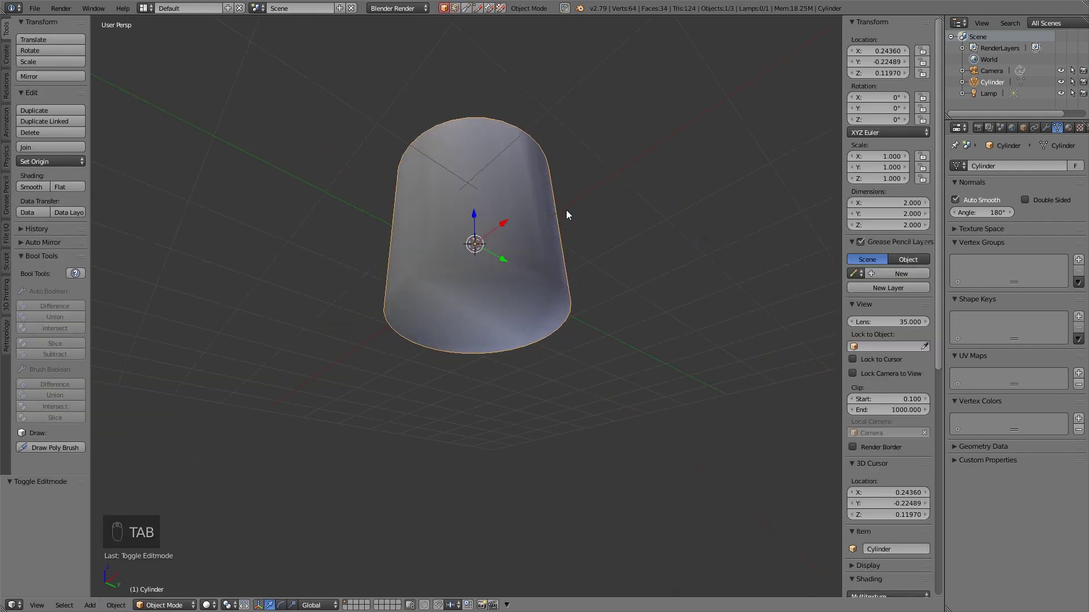
key("Tab")
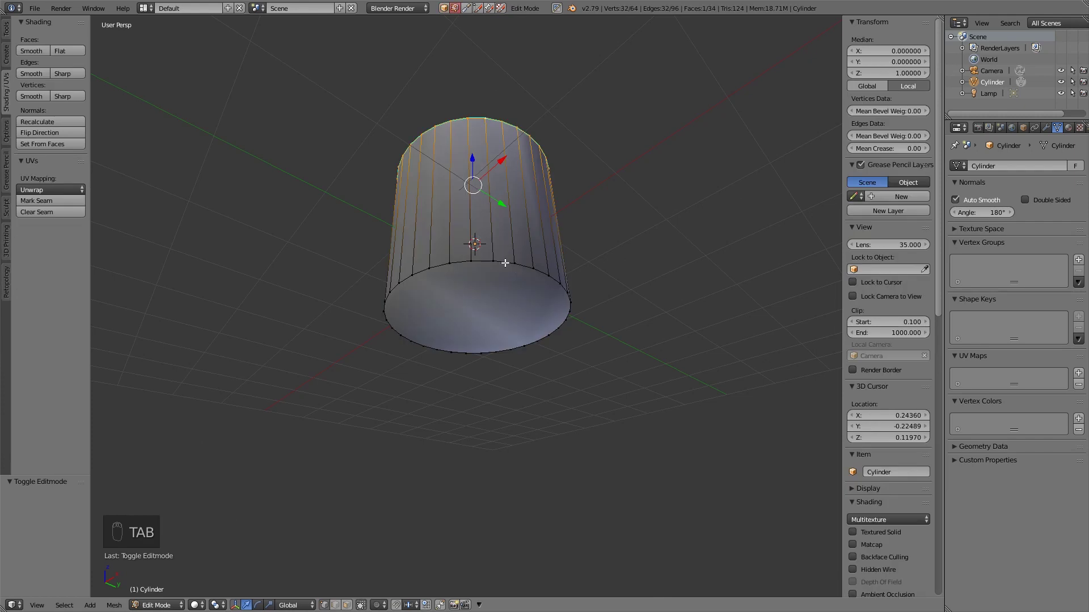
right_click(504, 263, "alt")
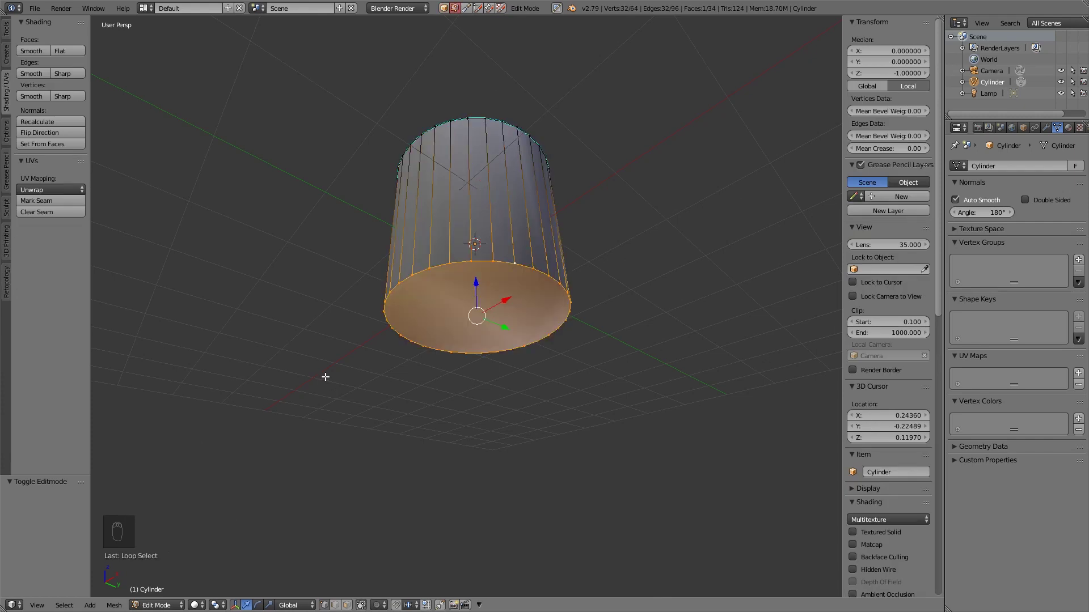
key("ctrl+e")
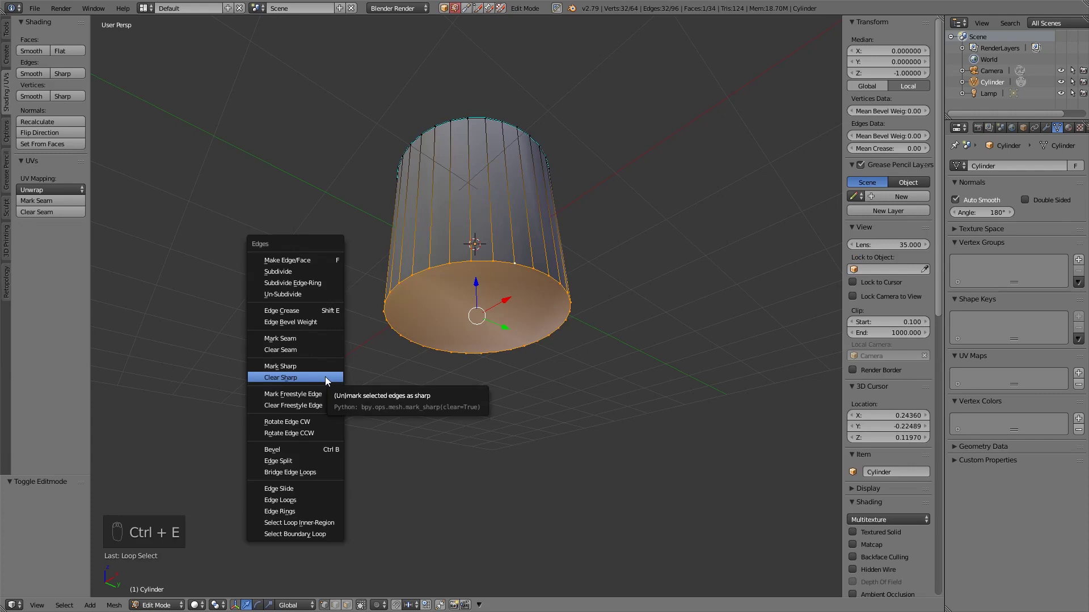
left_click(313, 366)
middle_click_drag(616, 318, 578, 202)
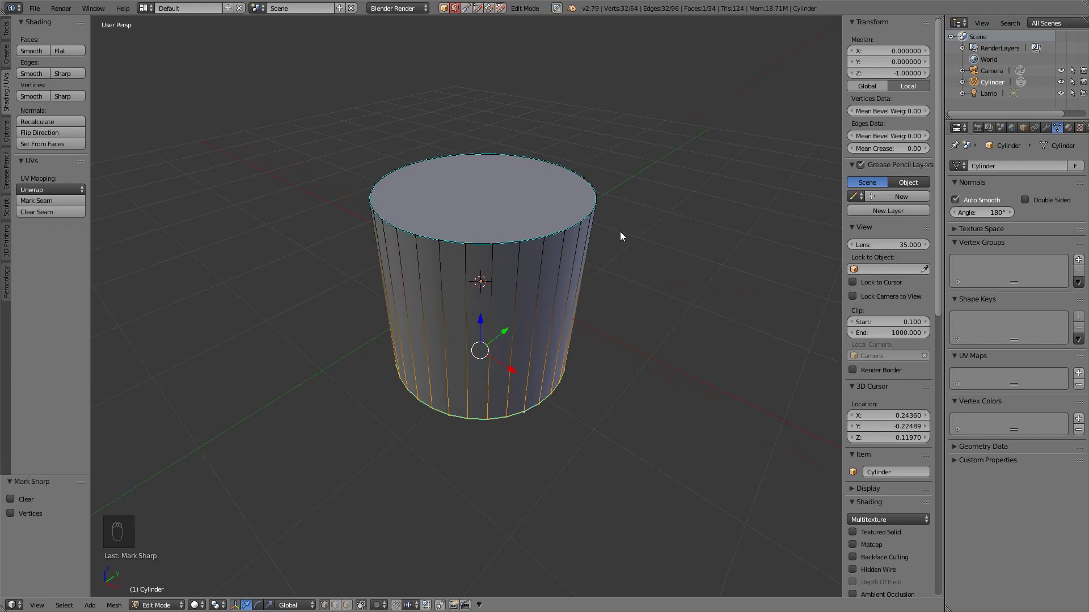
Return to Object Mode and view the cylinder's smooth sides and crisp rims from a lower angle
key("Tab")
middle_click_drag(621, 233, 624, 274)
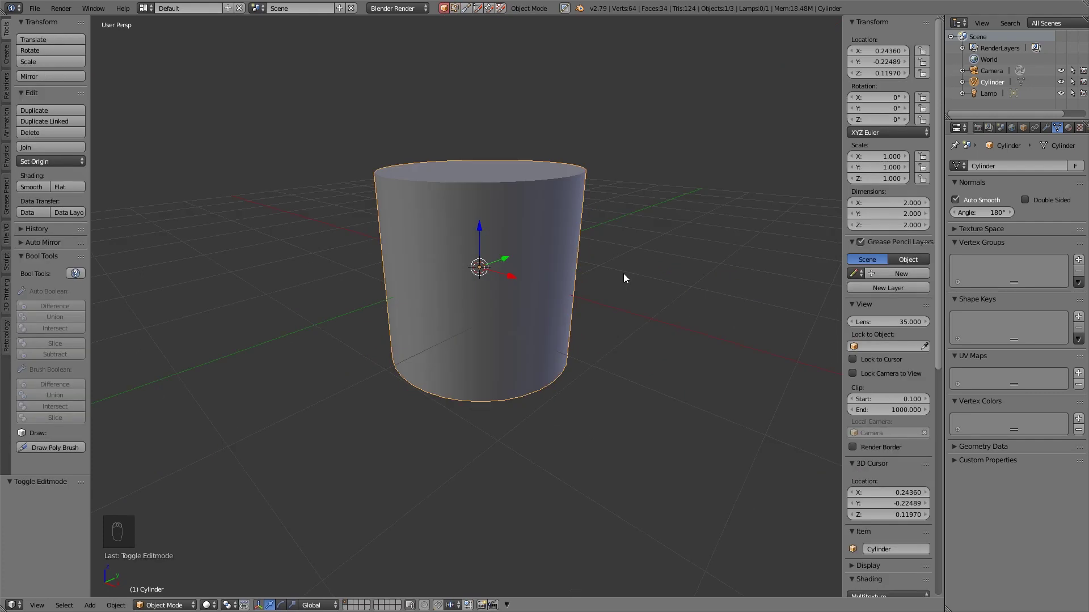